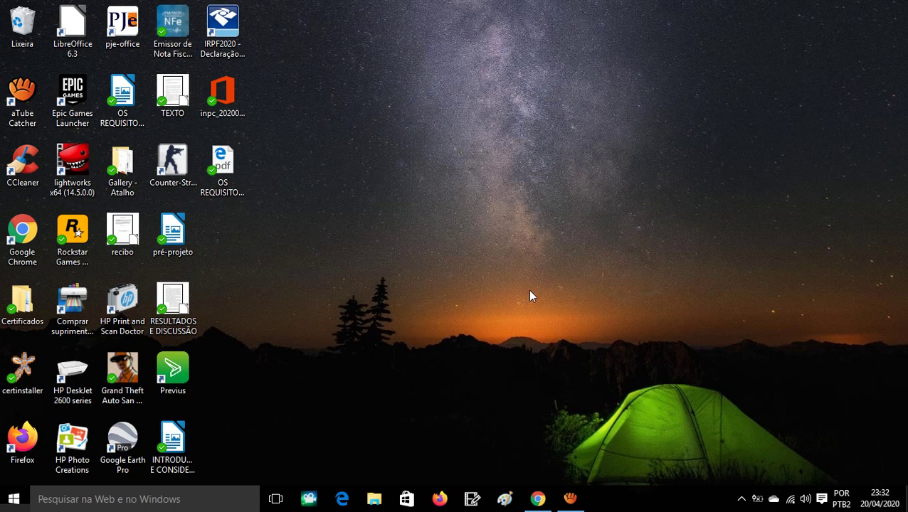
# Step: Switch to Chrome and review the cartridge alignment instructions in the HP DeskJet 2600 manual, from step 5 through substep e
pyautogui.click(537, 498)
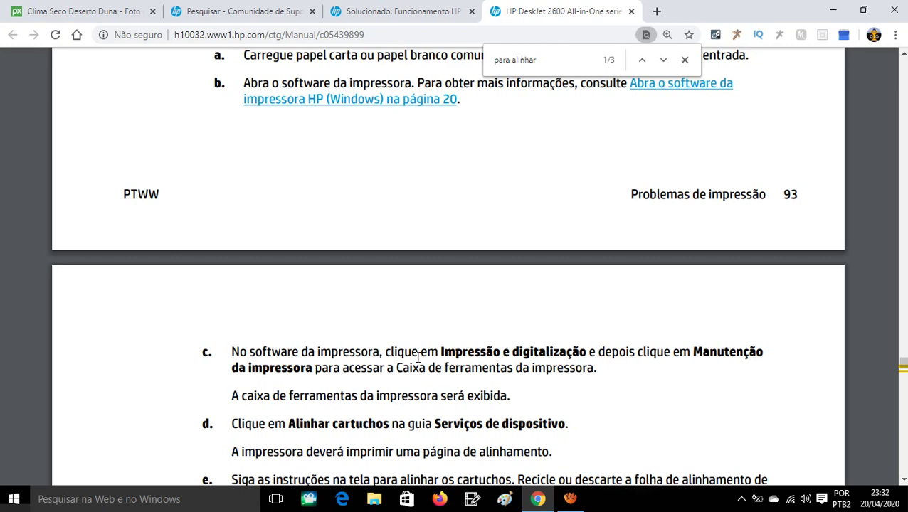
pyautogui.press('Escape')
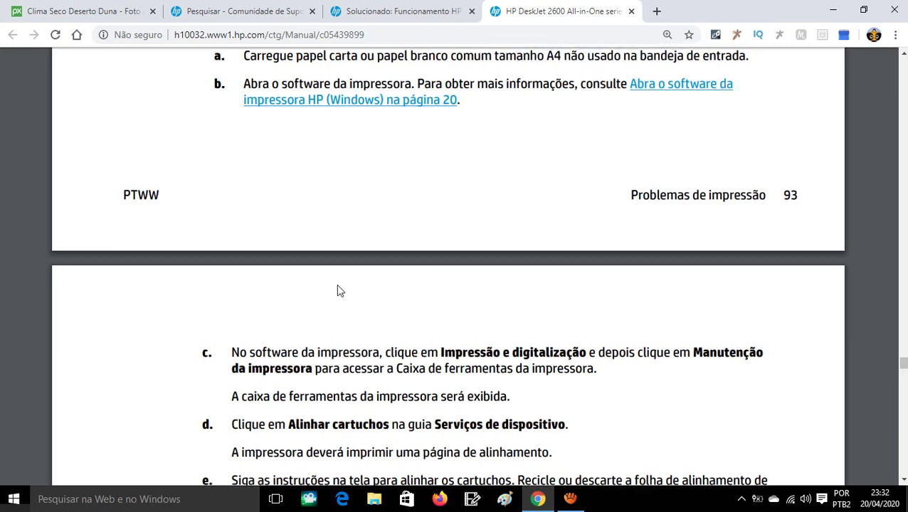
pyautogui.scroll(3, 338, 291)
pyautogui.doubleClick(230, 204)
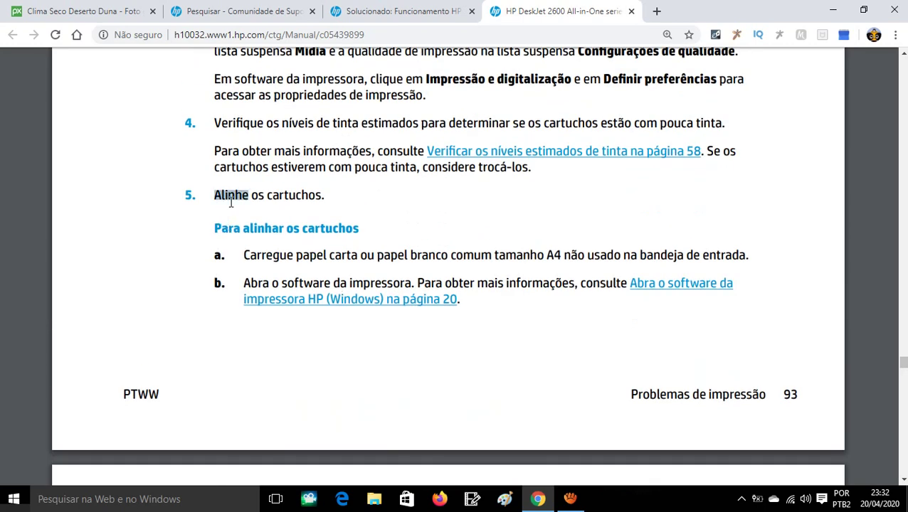
pyautogui.scroll(4, 231, 204)
pyautogui.scroll(-1, 233, 202)
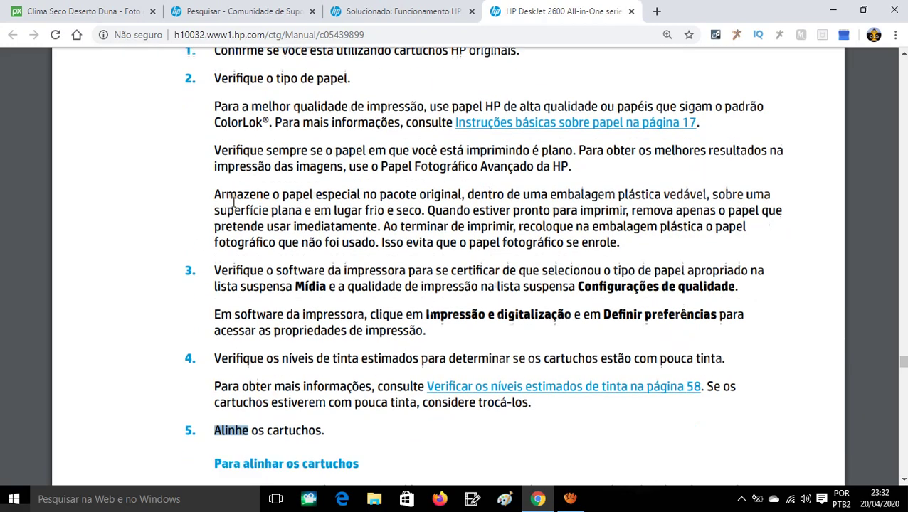
pyautogui.scroll(3, 233, 203)
pyautogui.scroll(-6, 234, 203)
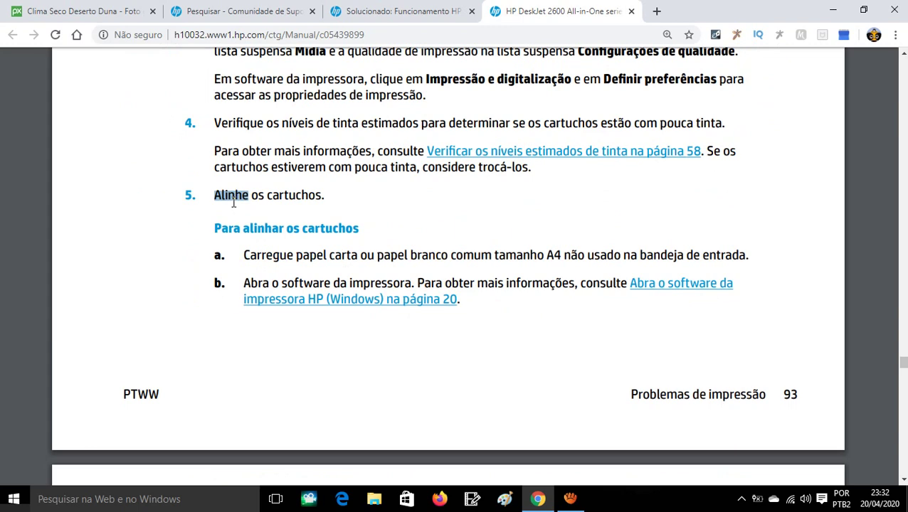
pyautogui.scroll(-4, 233, 203)
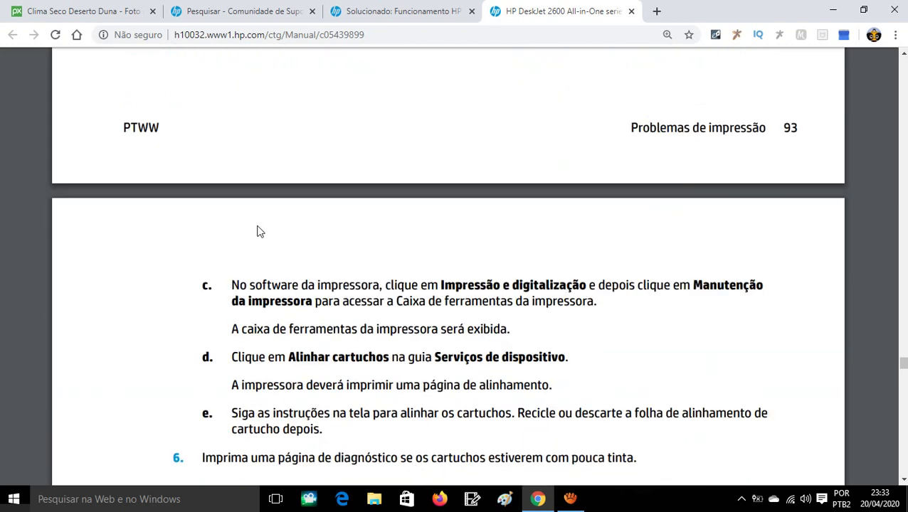
pyautogui.moveTo(495, 414); pyautogui.dragTo(394, 284)
pyautogui.scroll(3, 397, 287)
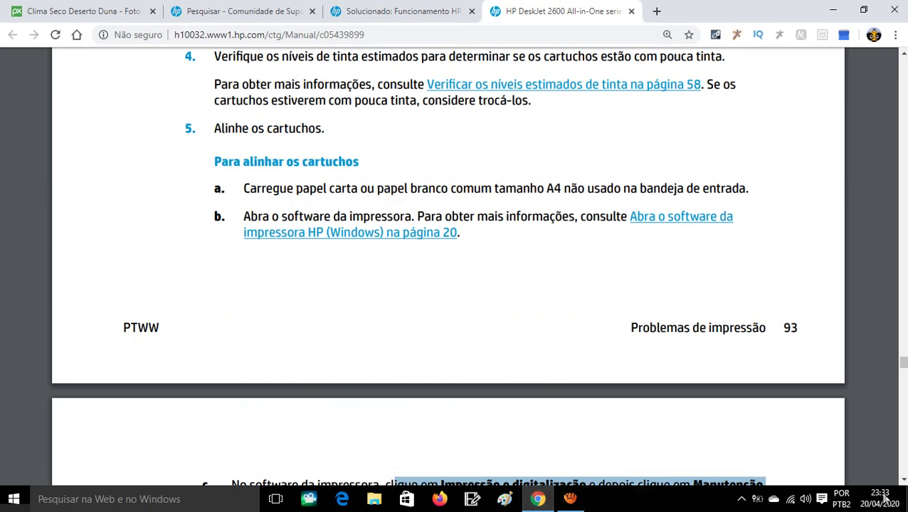
# Step: Show the desktop and move the HP DeskJet 2600 series shortcut away from the other icons onto the green tent in the wallpaper
pyautogui.press('super+d')
pyautogui.click(635, 342)
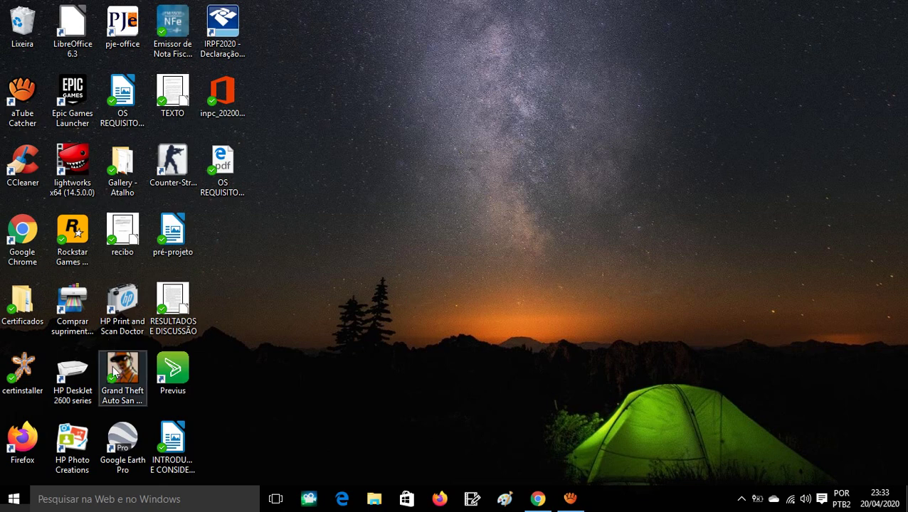
pyautogui.click(91, 385)
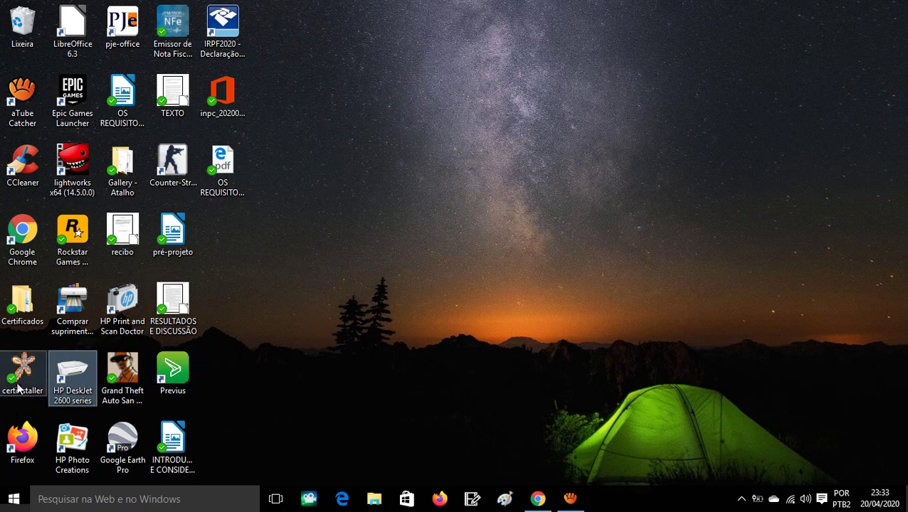
pyautogui.moveTo(64, 375); pyautogui.dragTo(713, 363)
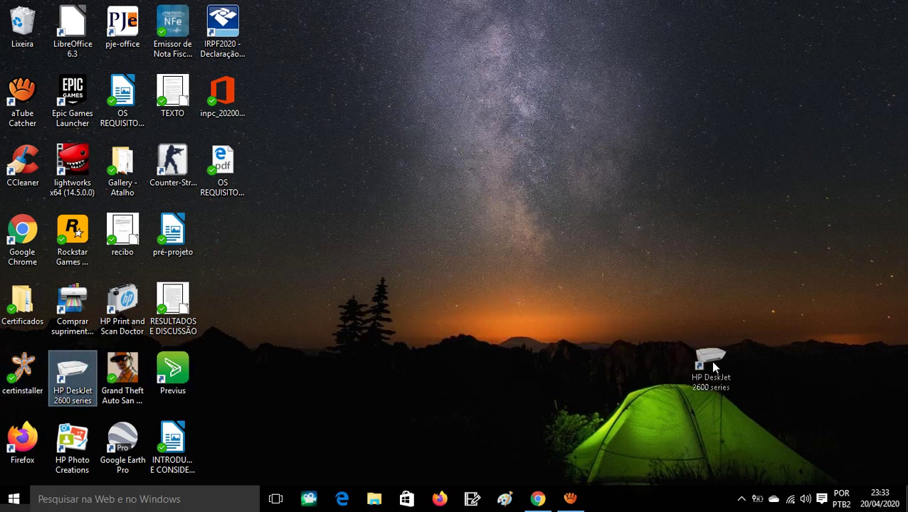
pyautogui.moveTo(706, 455); pyautogui.dragTo(665, 447)
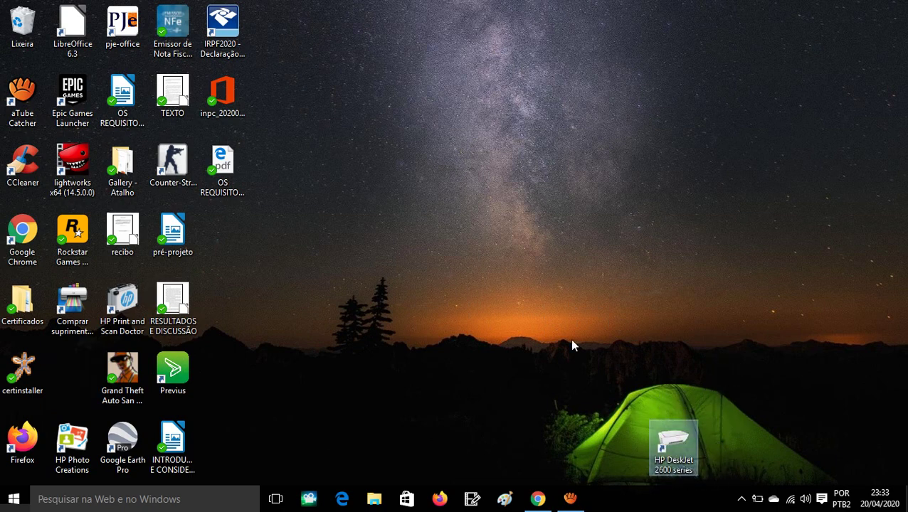
# Step: Launch the HP DeskJet 2600 series printer assistant and open its printer maintenance toolbox
pyautogui.moveTo(587, 345); pyautogui.dragTo(726, 456)
pyautogui.click(665, 411)
pyautogui.moveTo(634, 410); pyautogui.dragTo(674, 459)
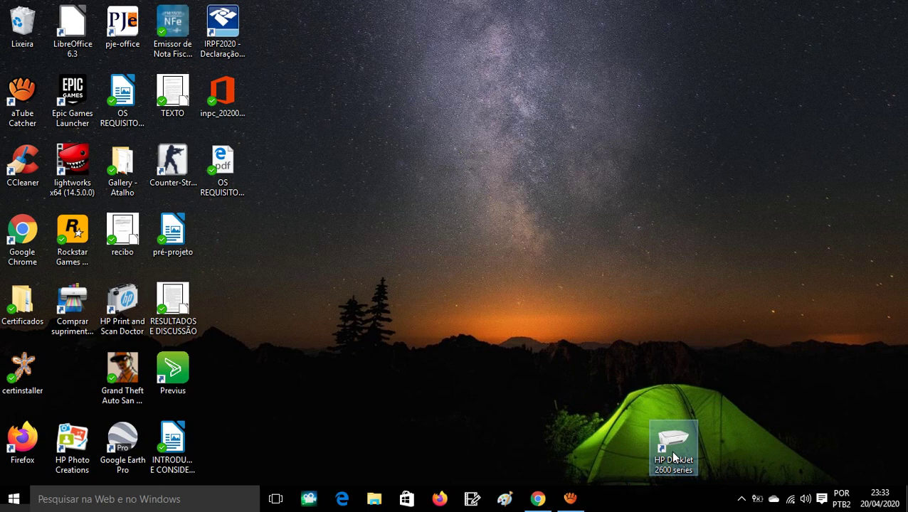
pyautogui.doubleClick(674, 459)
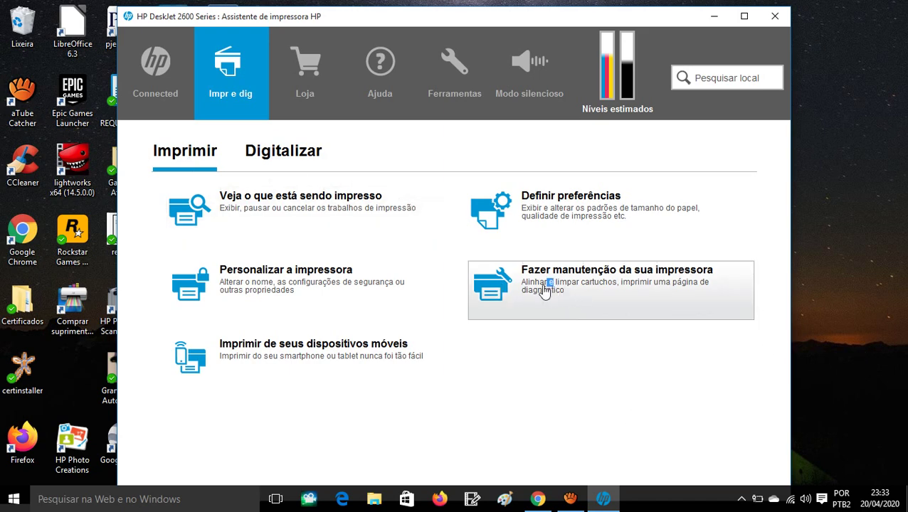
pyautogui.click(544, 292)
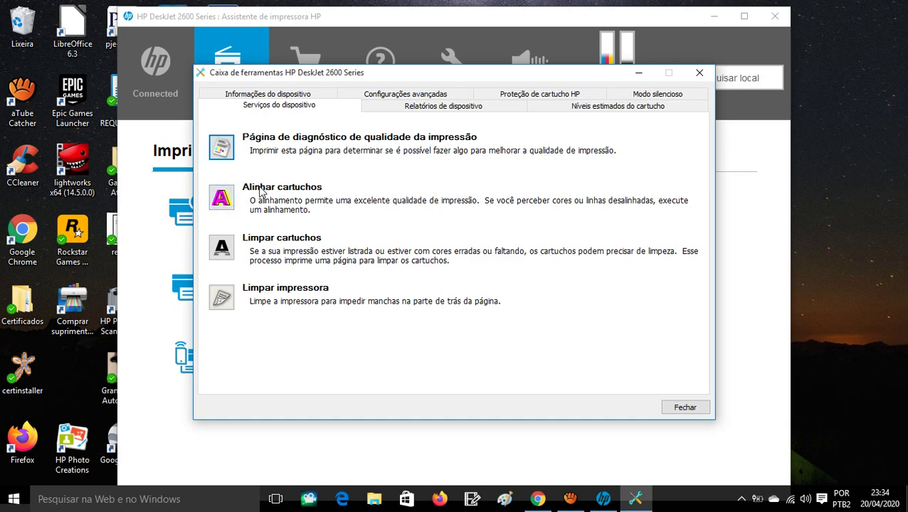
# Step: Start Alinhar cartuchos with the option to print the alignment page, and dismiss the dialog that follows
pyautogui.click(219, 201)
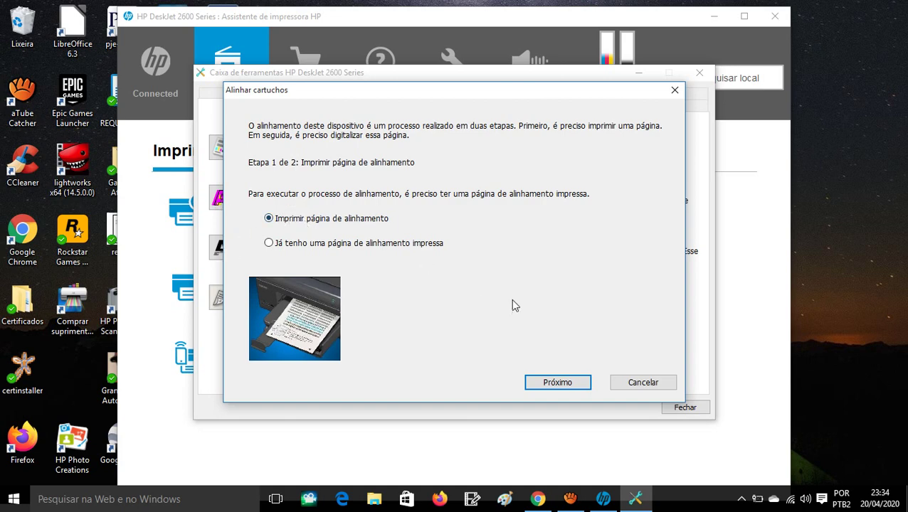
pyautogui.click(557, 384)
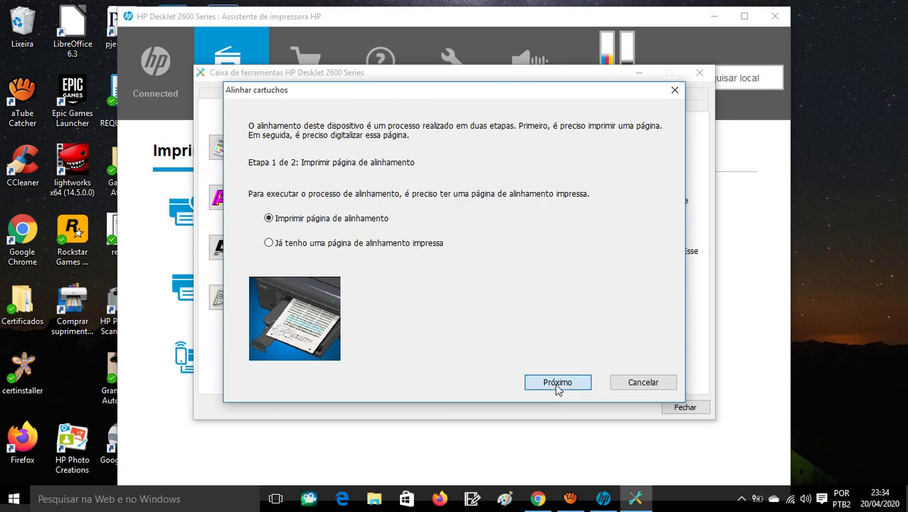
pyautogui.click(579, 278)
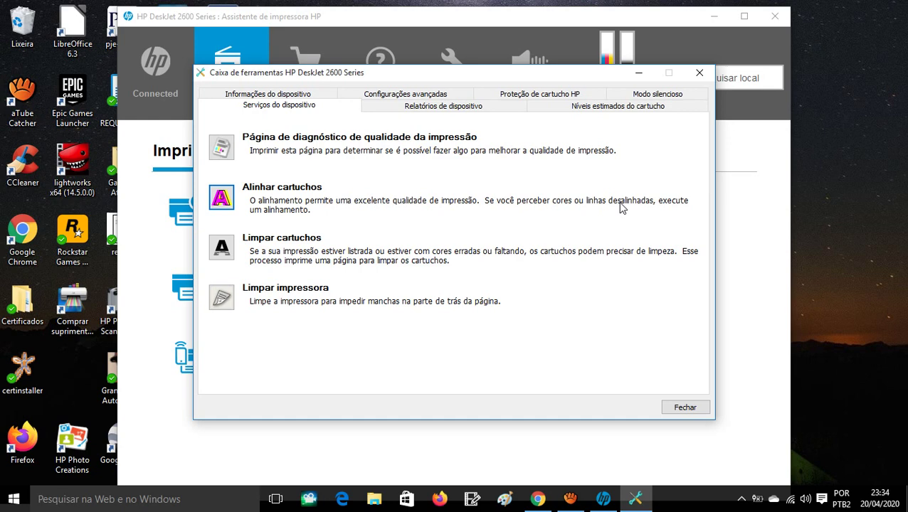
# Step: Run Alinhar cartuchos again with the option for an already printed alignment page, and scan that page
pyautogui.click(221, 198)
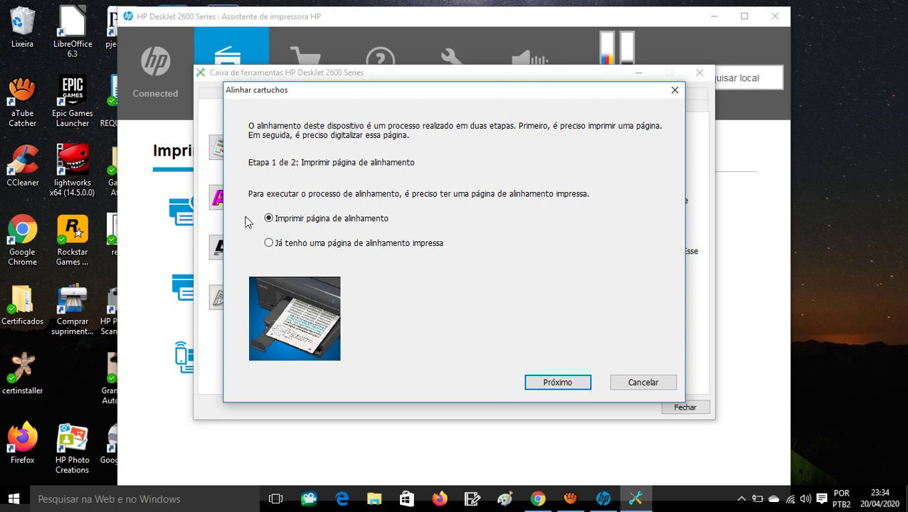
pyautogui.click(273, 245)
pyautogui.click(554, 380)
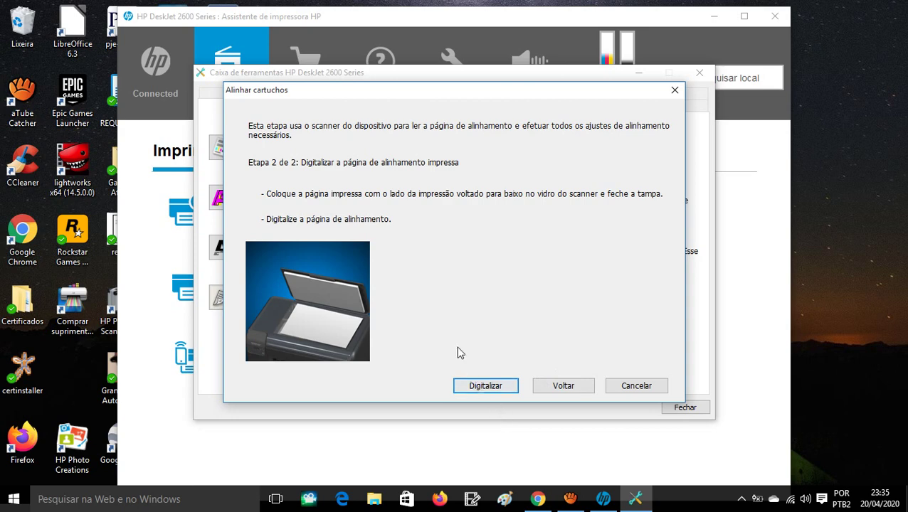
pyautogui.click(500, 393)
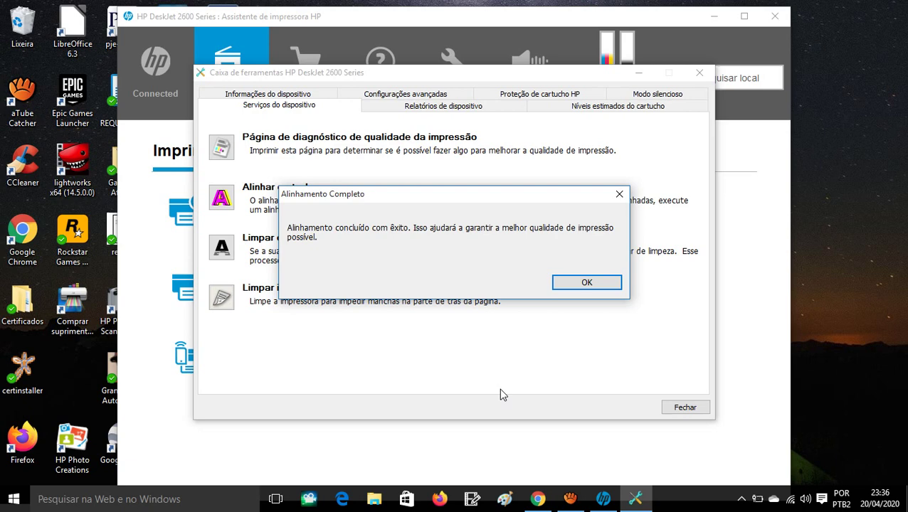
# Step: Switch to Chrome to recheck the manual's cartridge alignment section, and return to the printer toolbox
pyautogui.click(536, 500)
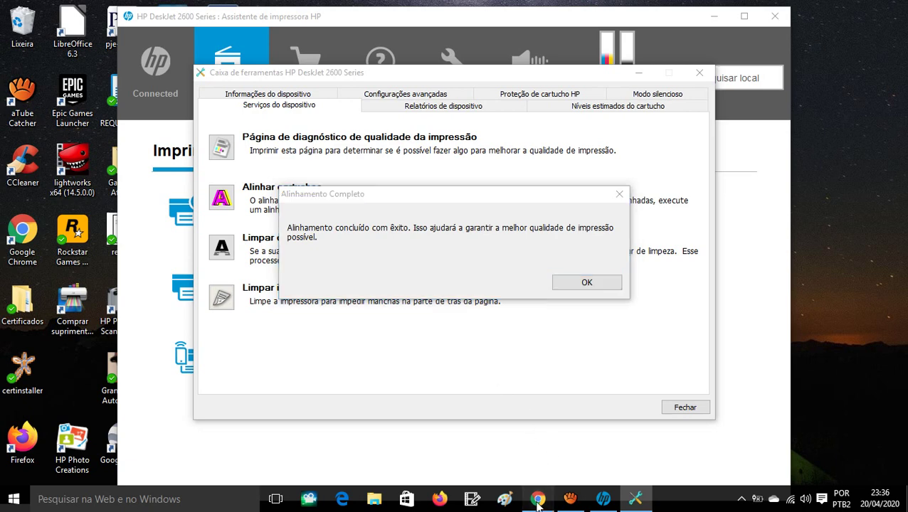
pyautogui.scroll(2, 486, 320)
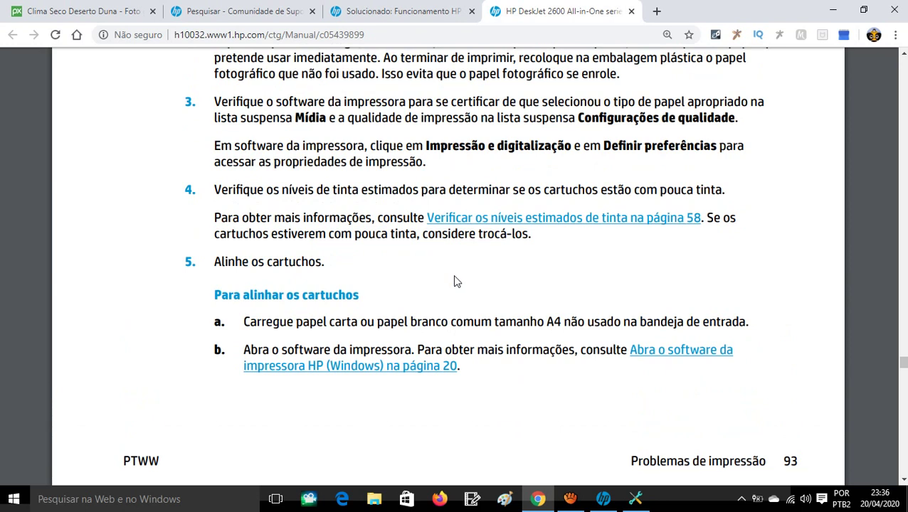
pyautogui.click(530, 504)
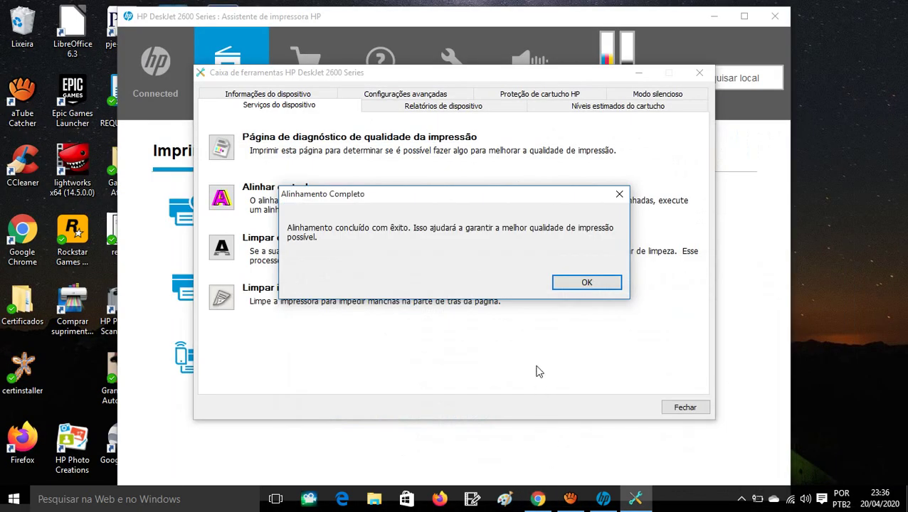
# Step: Acknowledge the alignment completion message and close both the printer toolbox and the HP printer assistant
pyautogui.click(588, 282)
pyautogui.click(675, 407)
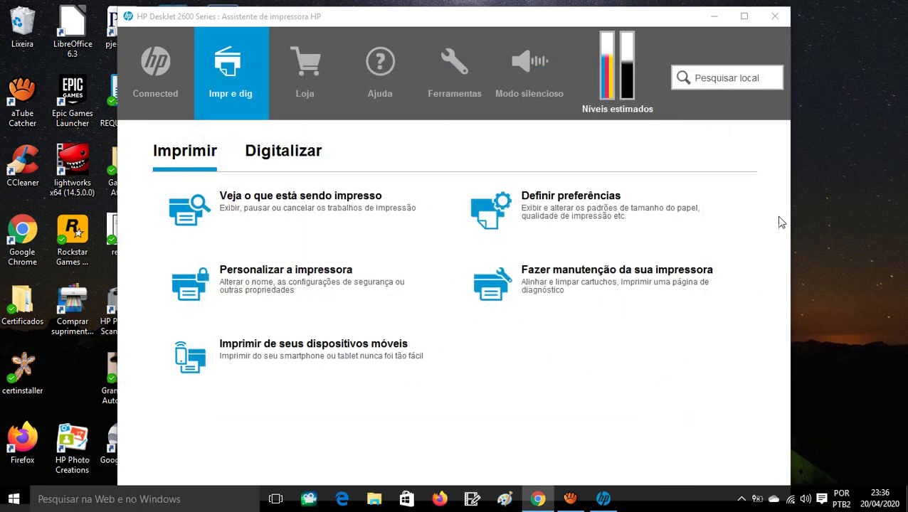
pyautogui.click(773, 18)
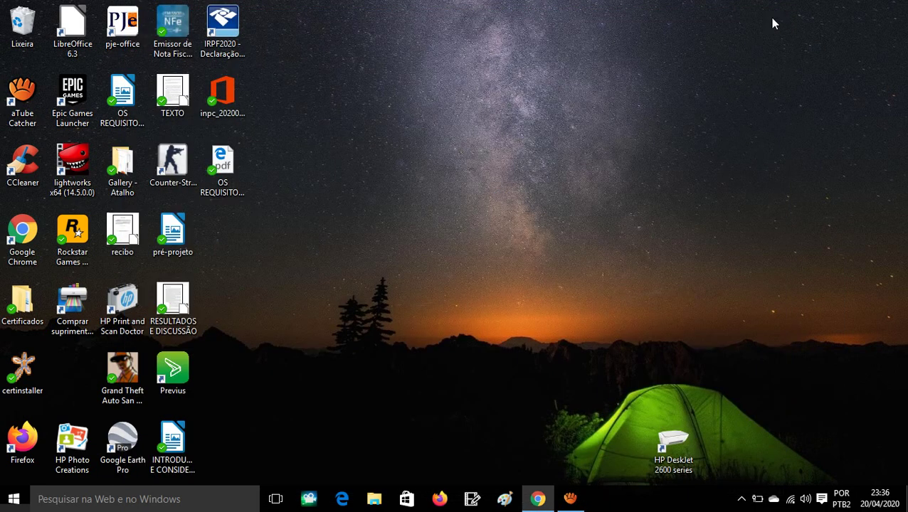